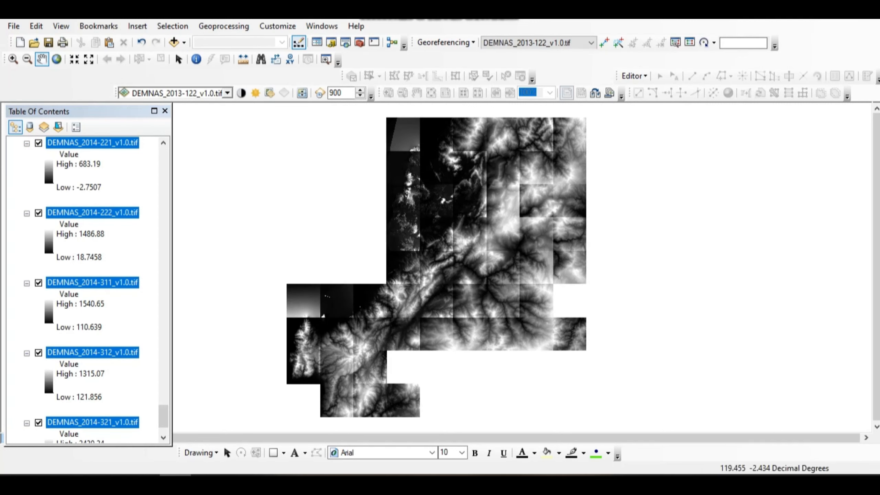
scroll(429, 253, down, 1)
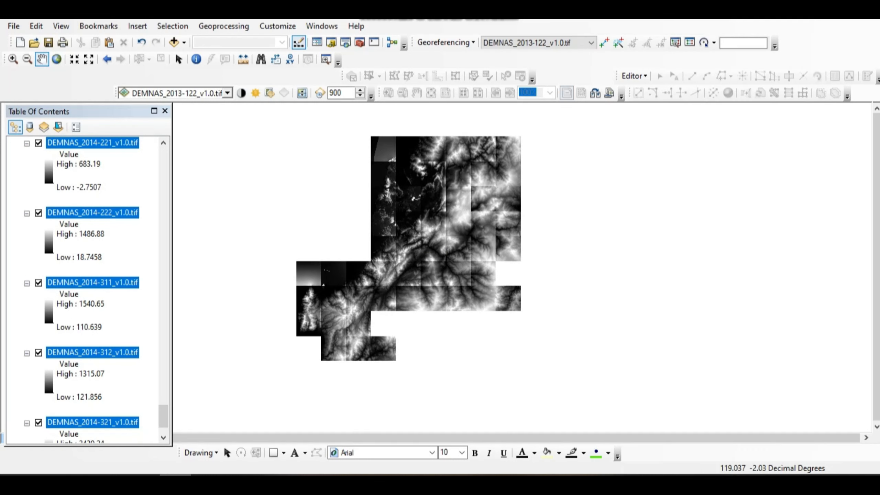
scroll(83, 291, up, 10)
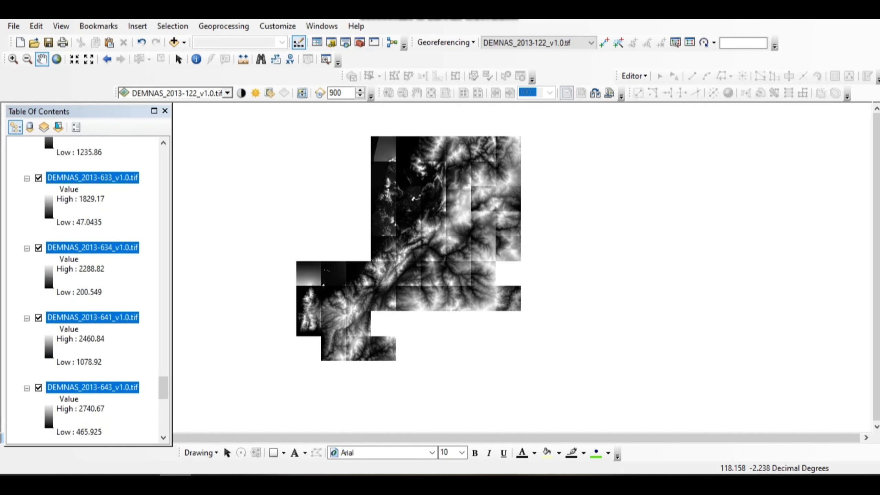
scroll(83, 291, up, 10)
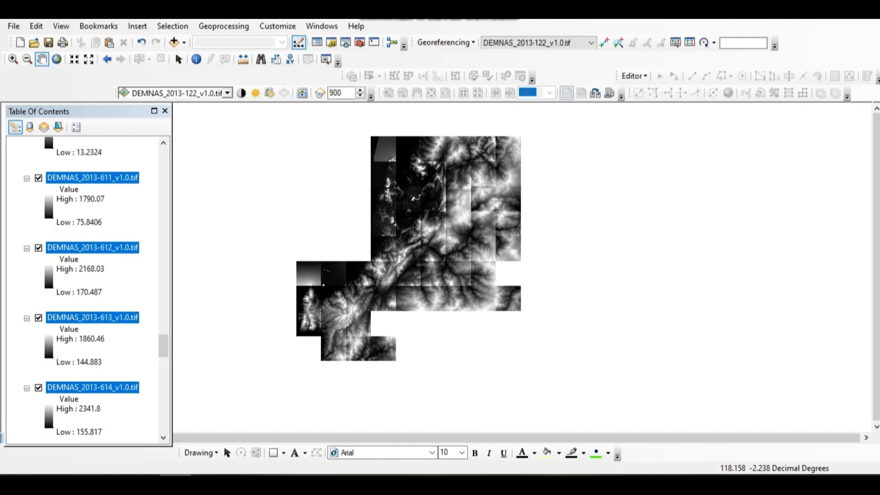
scroll(84, 291, up, 1)
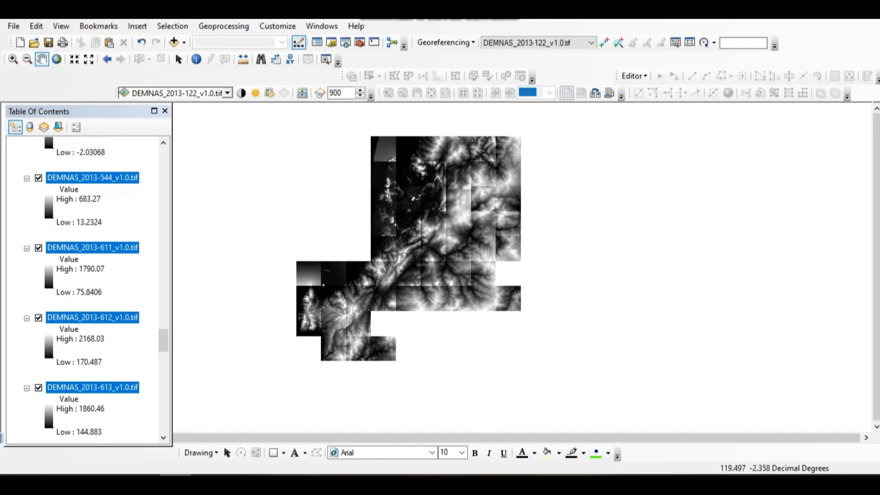
scroll(442, 237, up, 4)
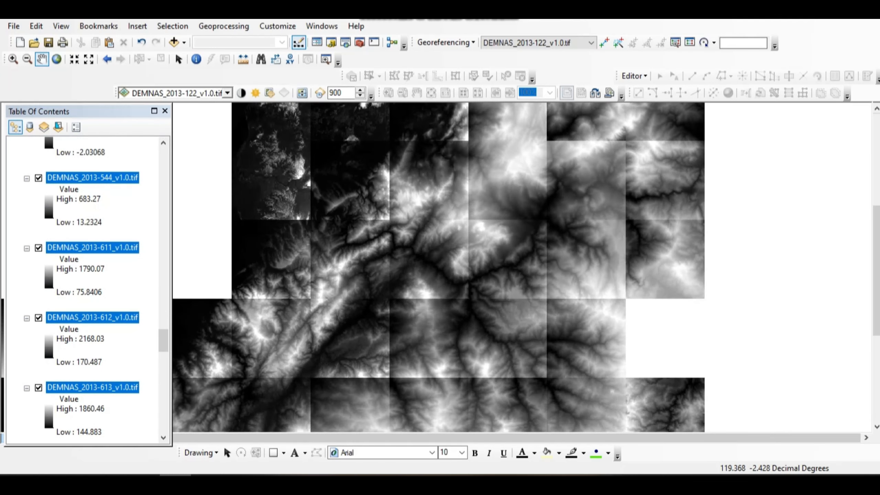
scroll(416, 241, down, 4)
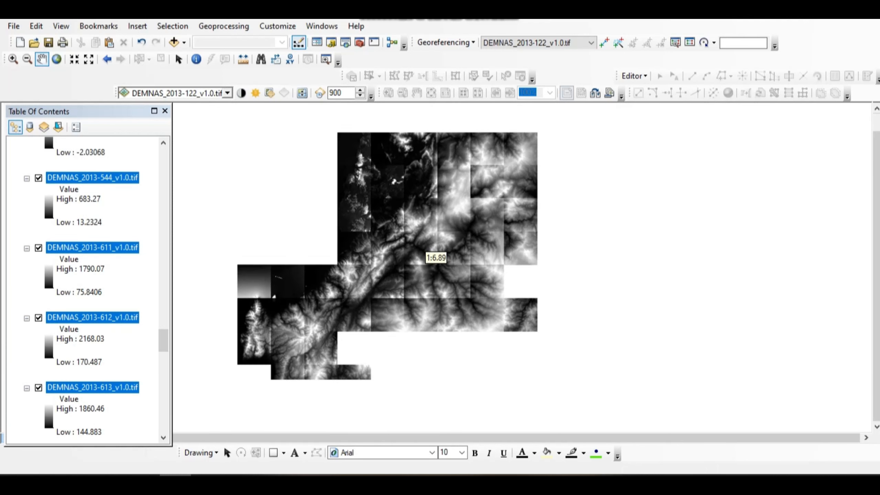
Mosaic all the DEMNAS rasters, from DEMNAS_2013-122_v1.0.tif through DEMNAS_2014-321_v1.0.tif, into one temporary layer with Image Analysis using the Blend method.
click(321, 26)
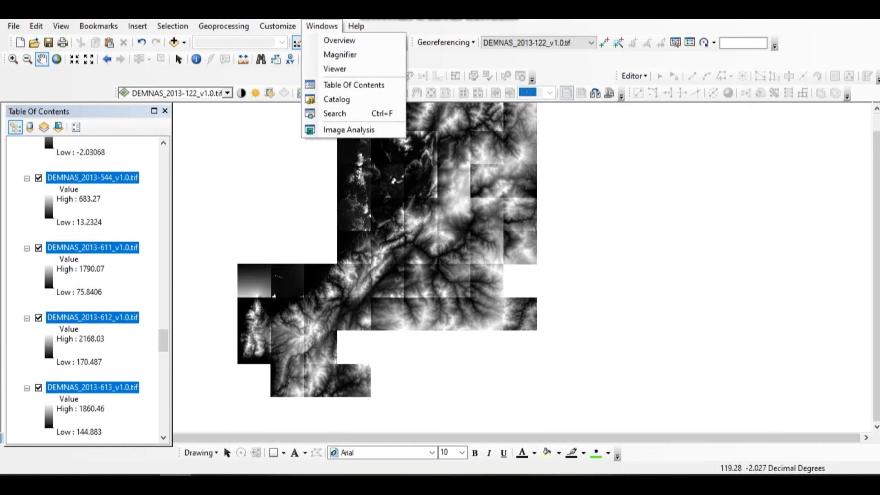
click(349, 130)
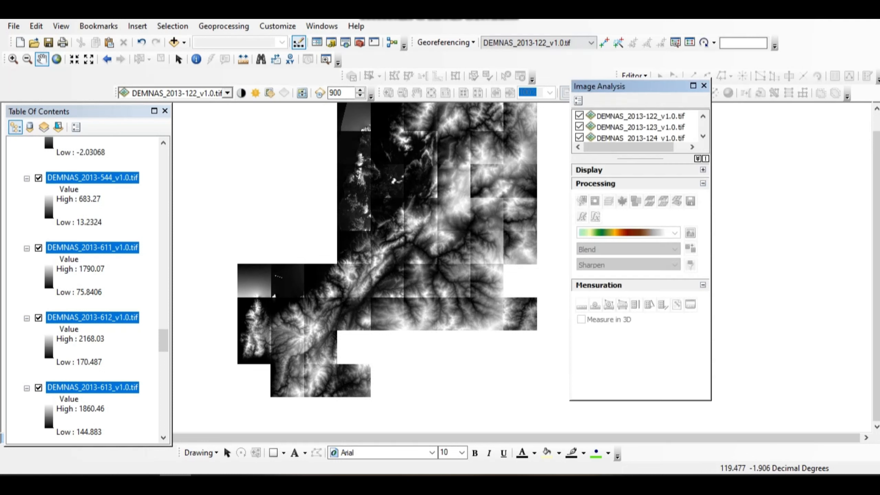
click(640, 126)
click(640, 116)
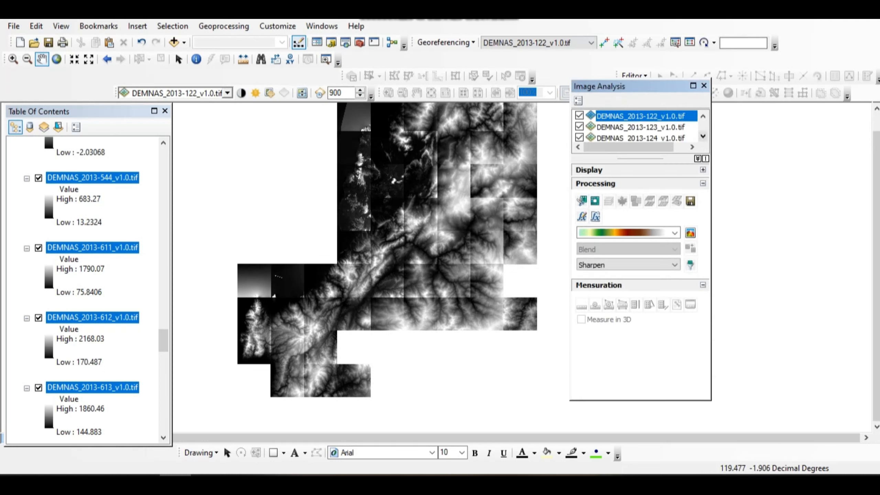
click(702, 136)
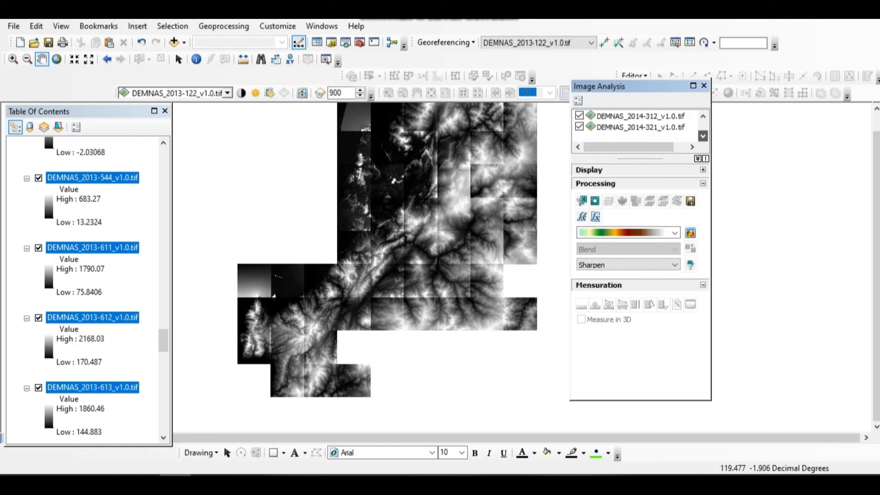
shift+click(640, 127)
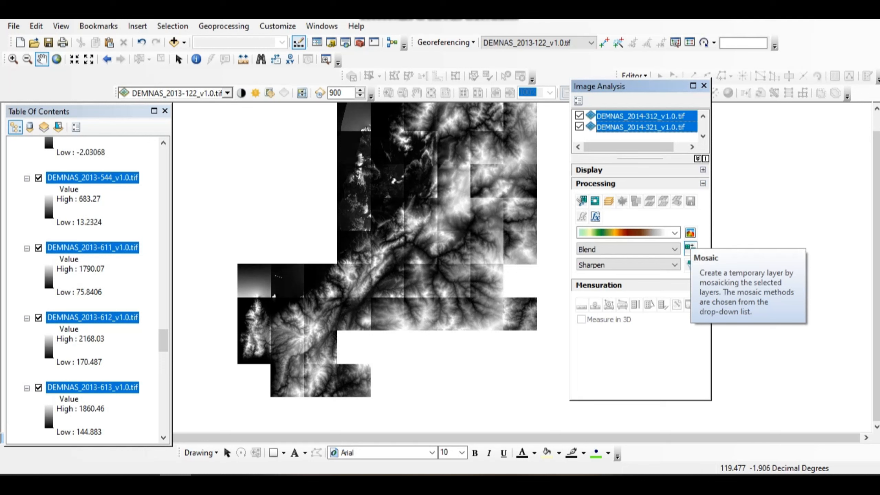
click(689, 248)
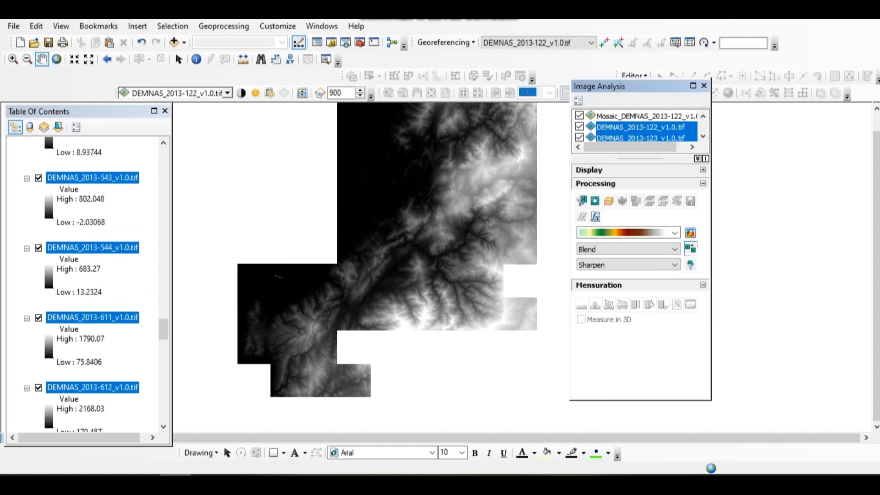
click(703, 86)
Collapse the legends of all layers in the Layers data frame.
scroll(412, 253, down, 2)
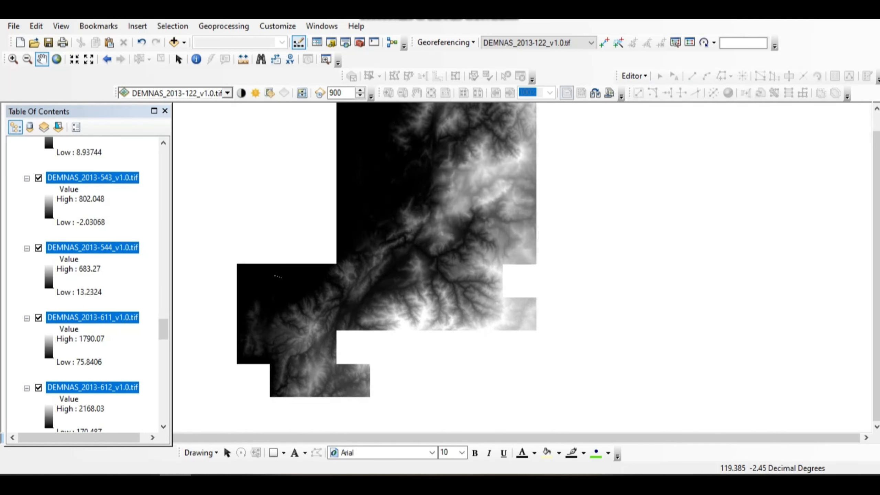
scroll(413, 253, up, 1)
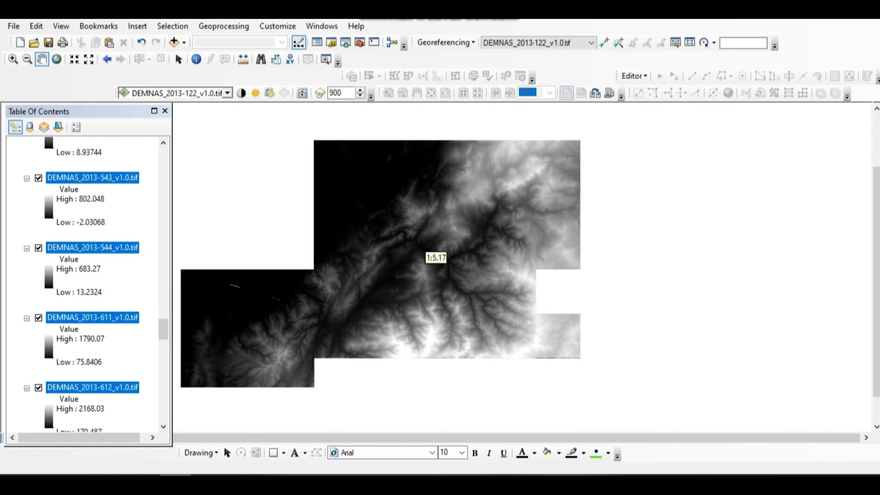
scroll(87, 284, up, 3)
scroll(86, 243, up, 10)
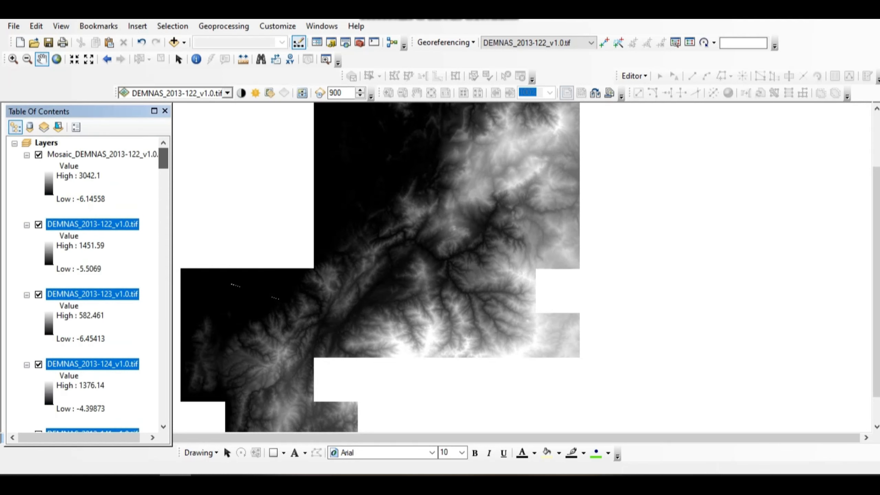
right_click(46, 142)
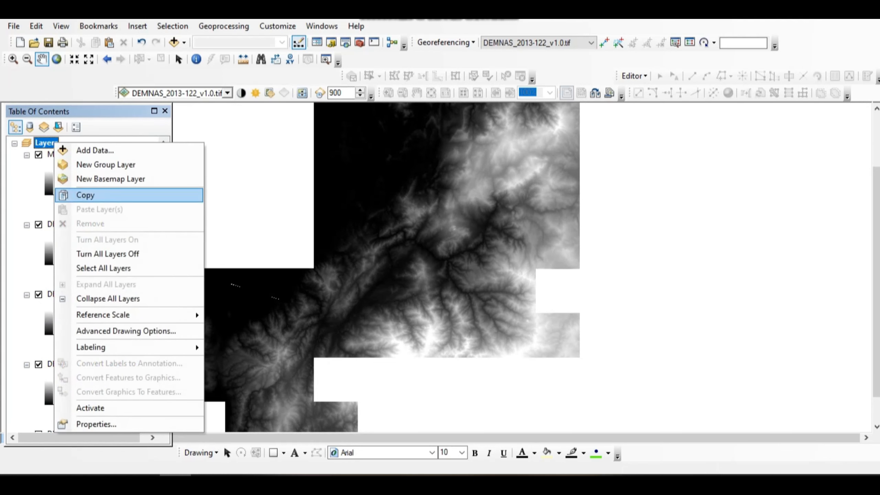
click(108, 299)
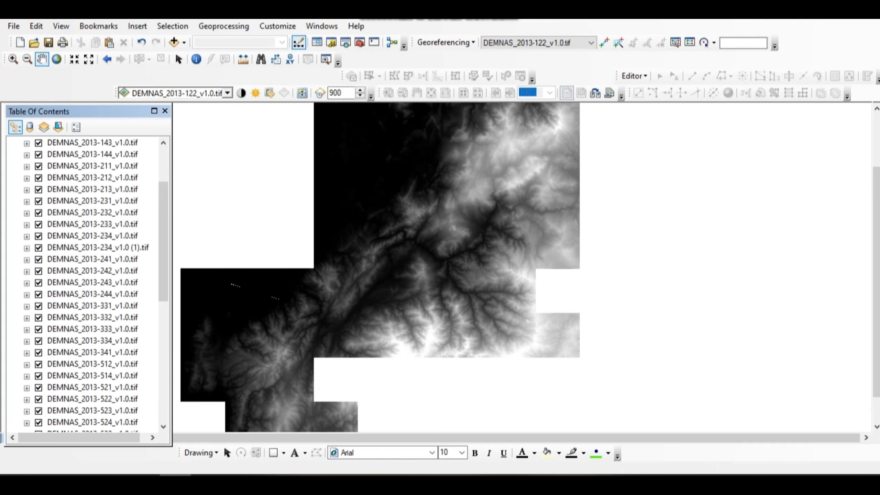
drag(163, 242, 163, 207)
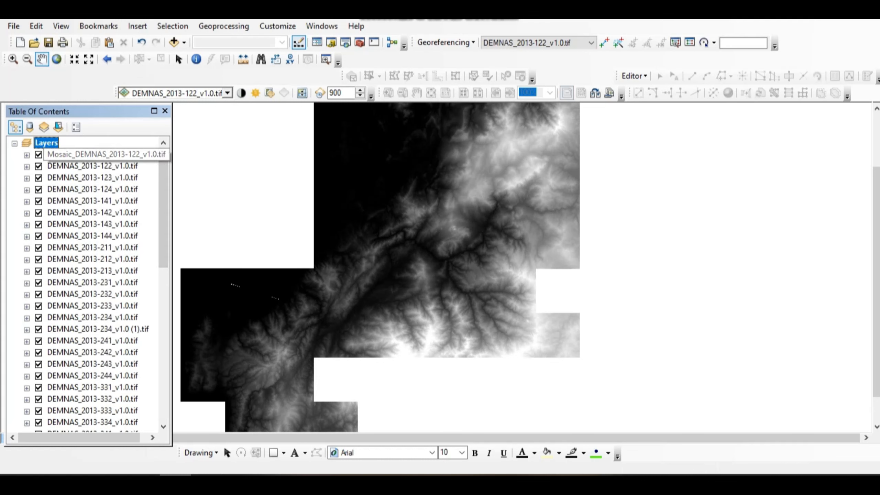
Remove all individual DEMNAS tile layers, keep only the mosaic layer, and show the table of contents again.
click(100, 155)
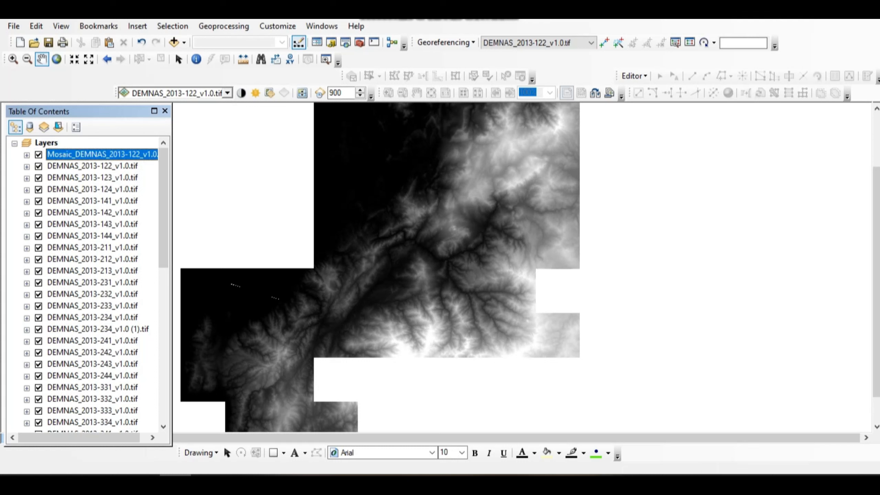
click(101, 166)
drag(163, 188, 163, 340)
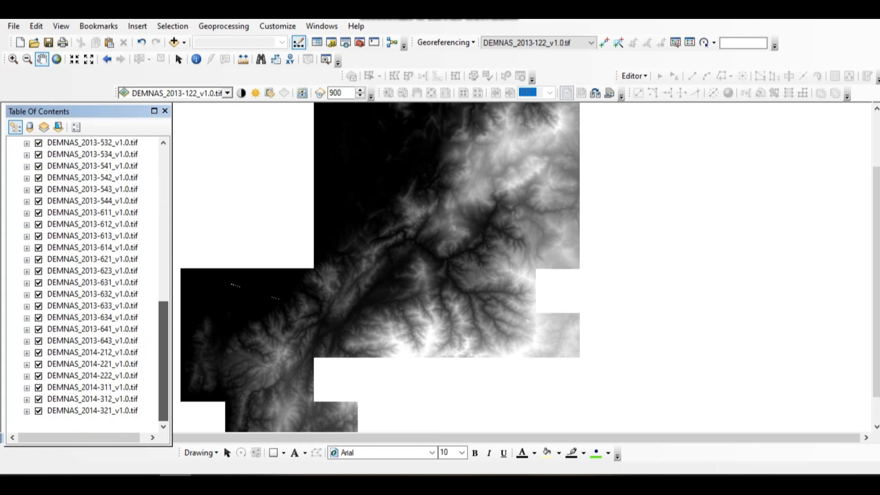
shift+click(92, 411)
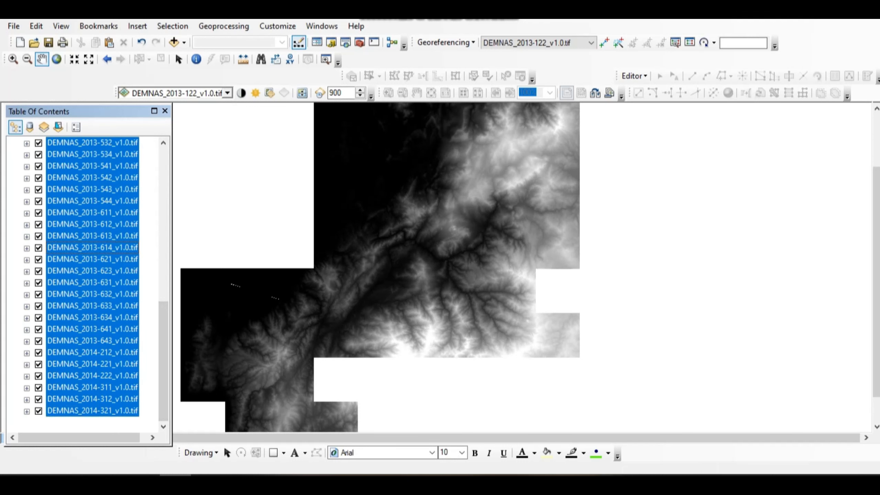
right_click(101, 241)
click(139, 264)
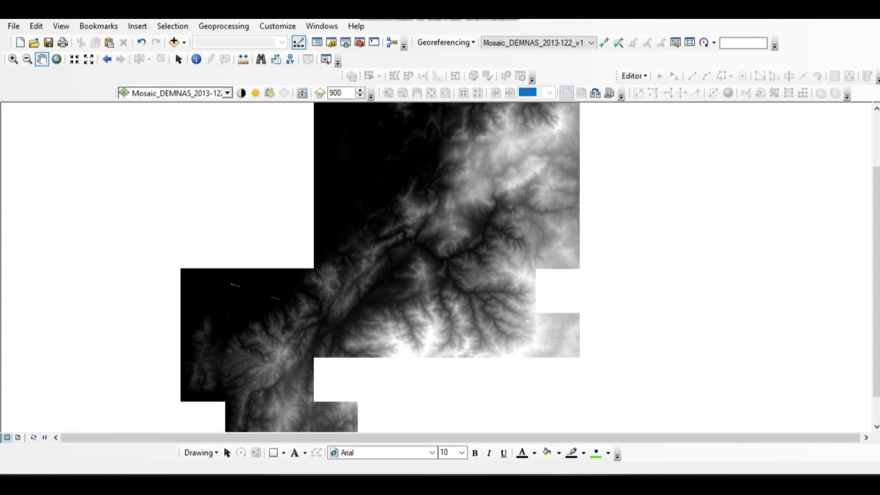
click(316, 42)
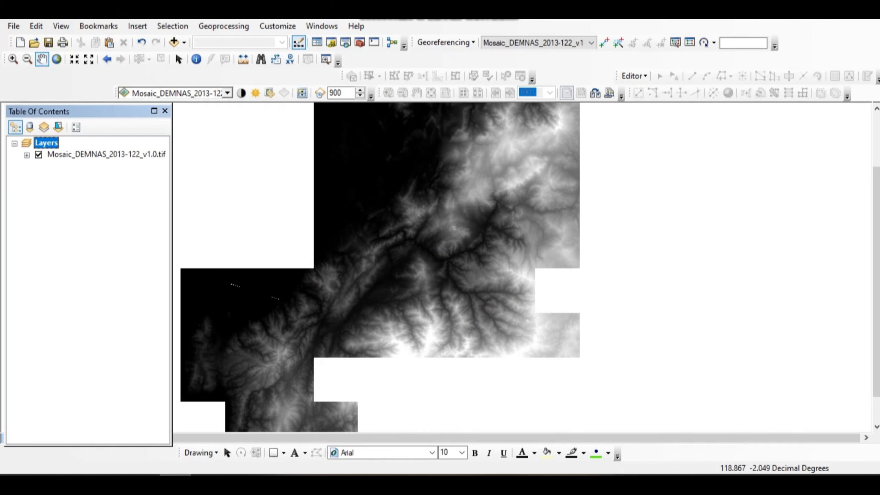
Find the HillShade (3D Analyst) tool and run it on Mosaic_DEMNAS_2013-122_v1.0.tif with the default output and lighting settings.
key(ctrl+f)
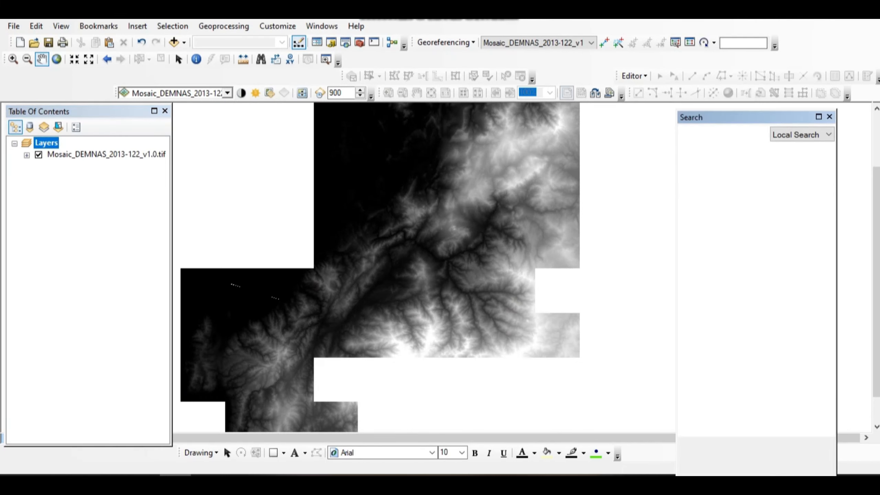
text(hillshade)
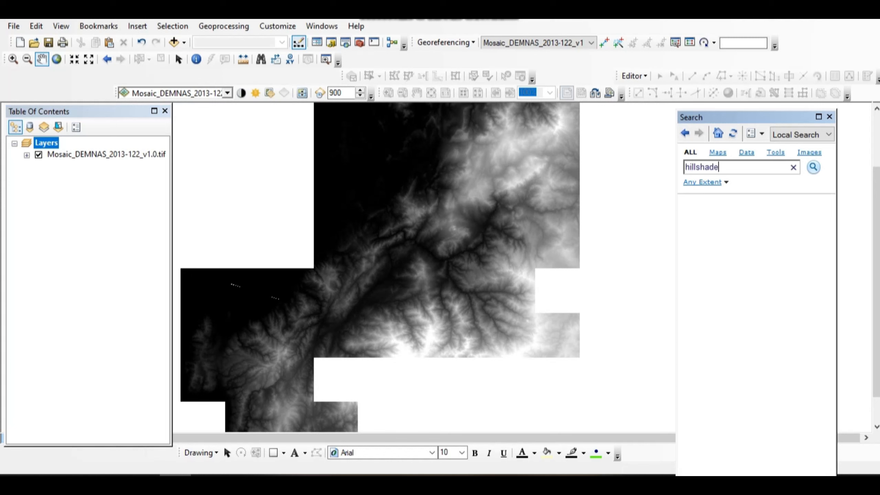
key(Return)
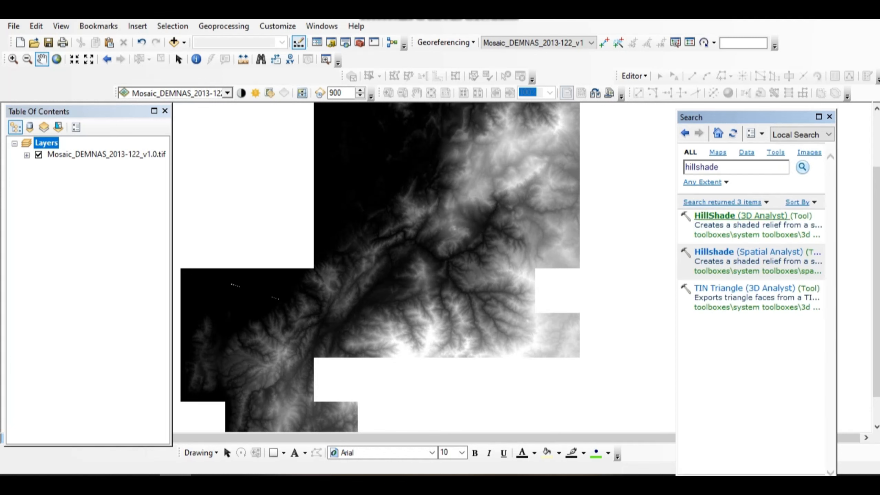
click(740, 215)
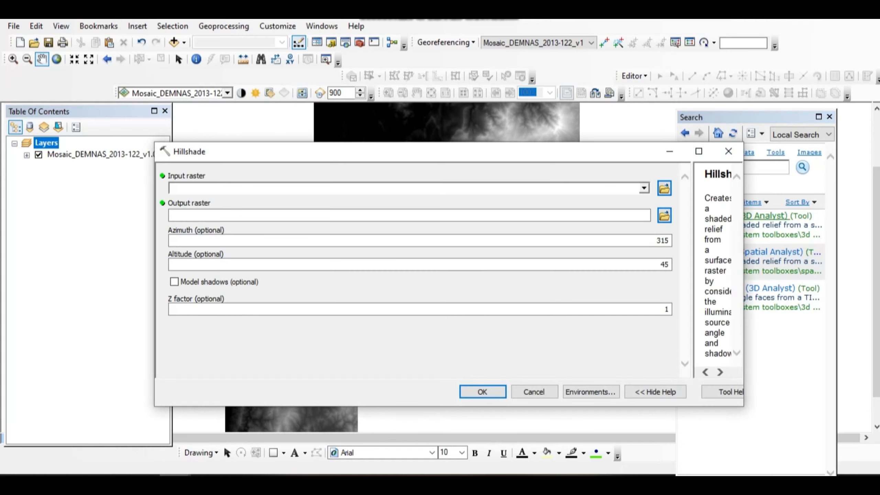
click(644, 188)
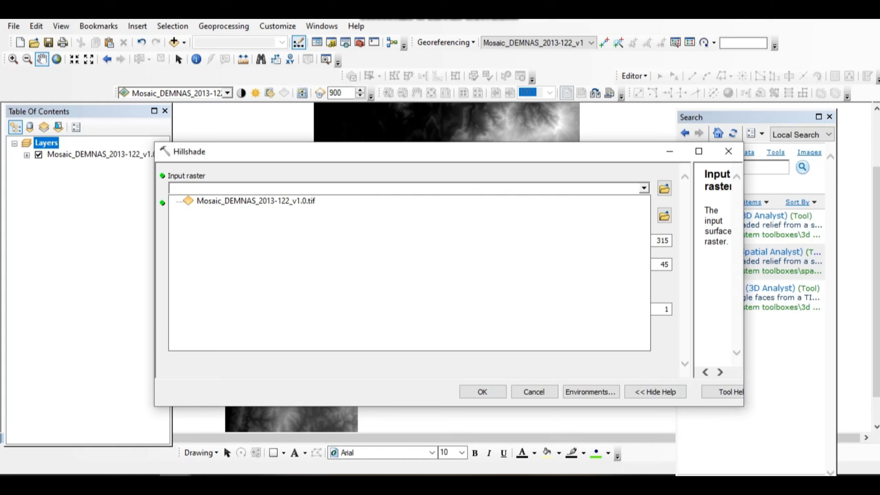
click(728, 151)
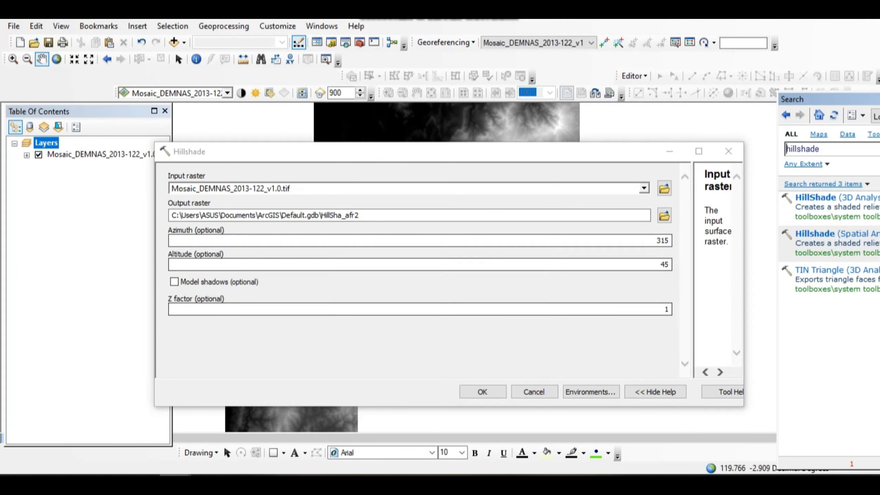
click(482, 391)
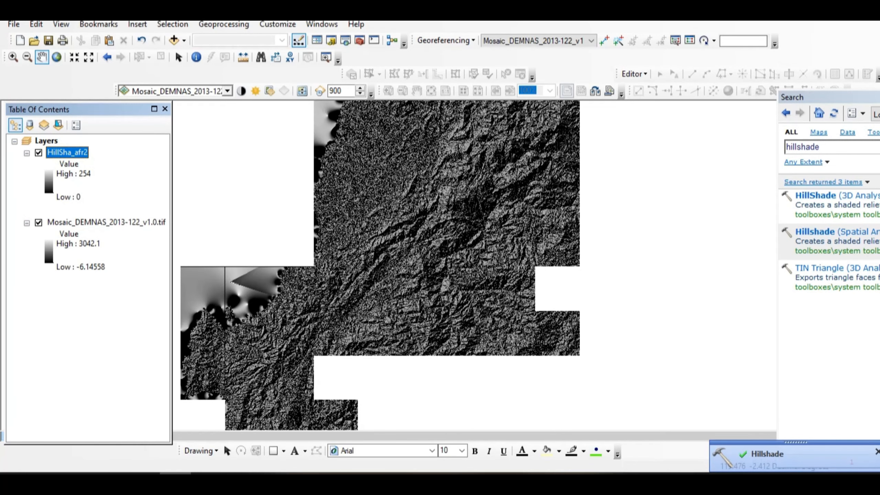
Apply the inverted orange-yellow-green-blue color ramp to the Mosaic_DEMNAS_2013-122_v1.0.tif layer.
scroll(440, 235, up, 1)
scroll(405, 283, down, 1)
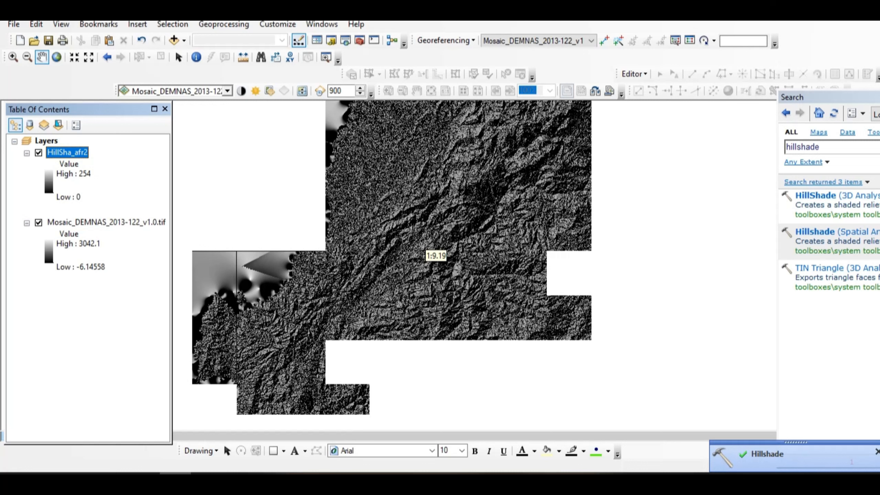
click(49, 253)
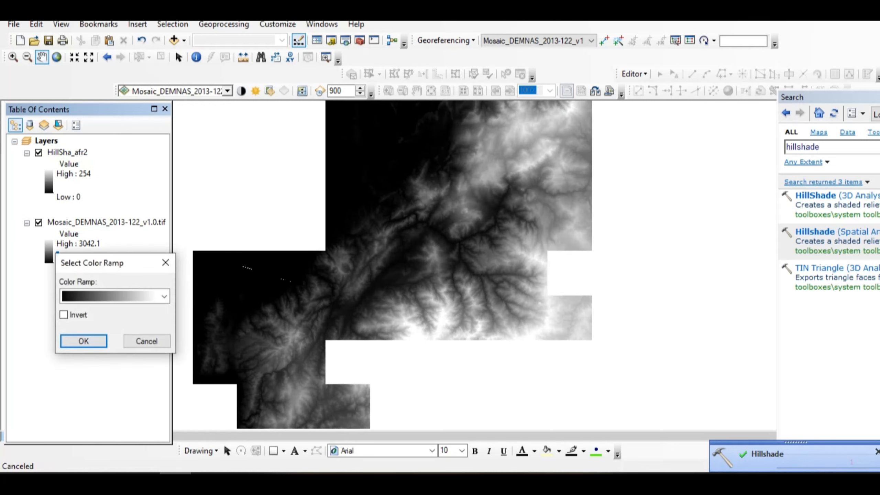
click(164, 295)
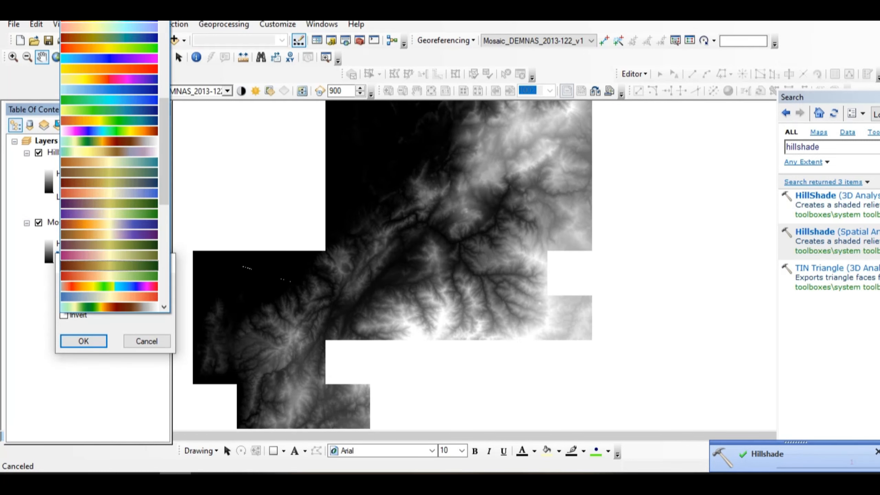
click(109, 120)
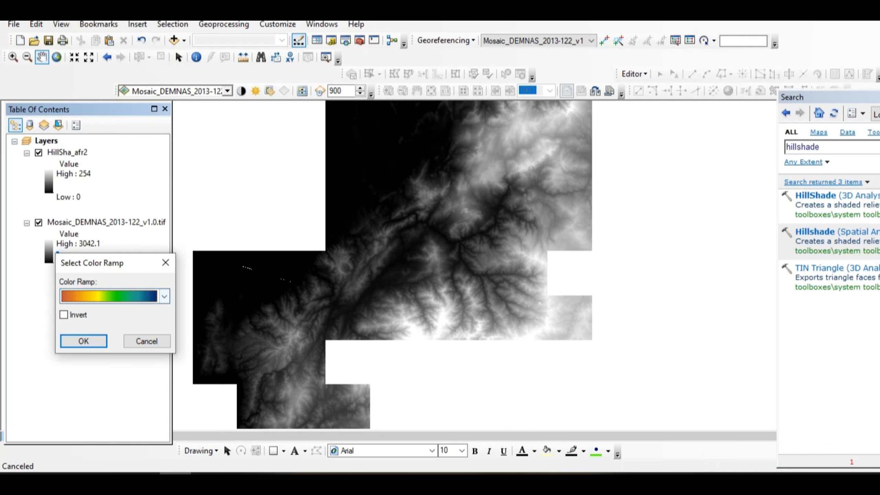
click(64, 315)
click(84, 341)
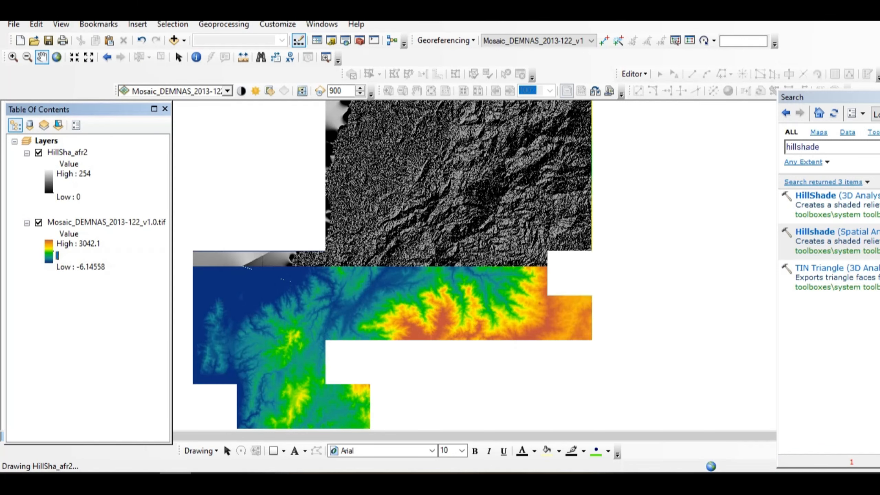
Make the HillSha_afr2 layer semi-transparent so that the colored elevation mosaic shows through it.
scroll(386, 290, down, 2)
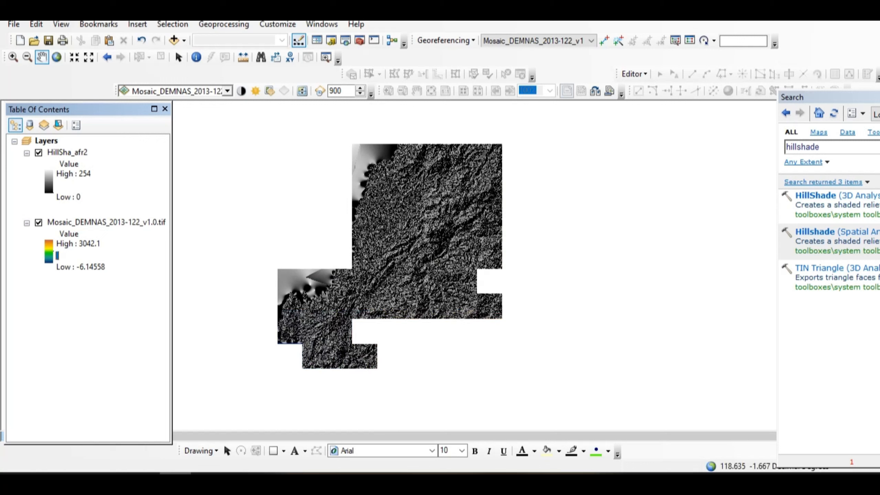
click(227, 90)
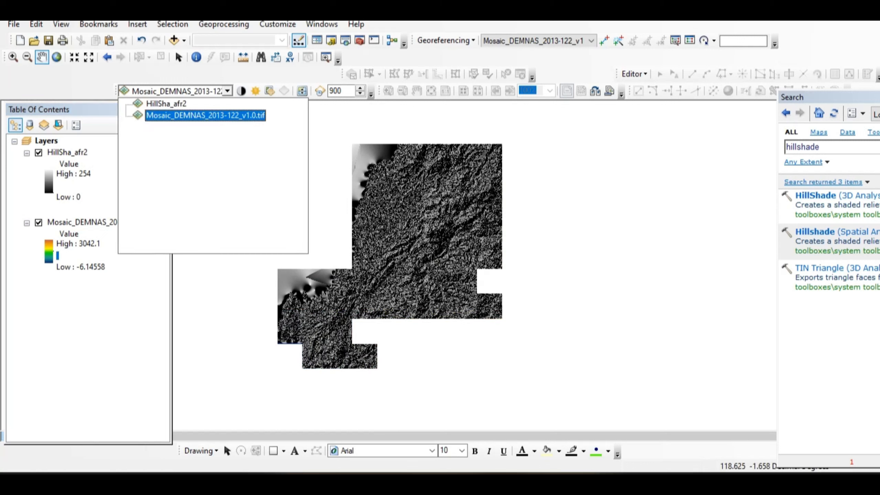
click(193, 114)
click(227, 90)
click(170, 103)
click(270, 90)
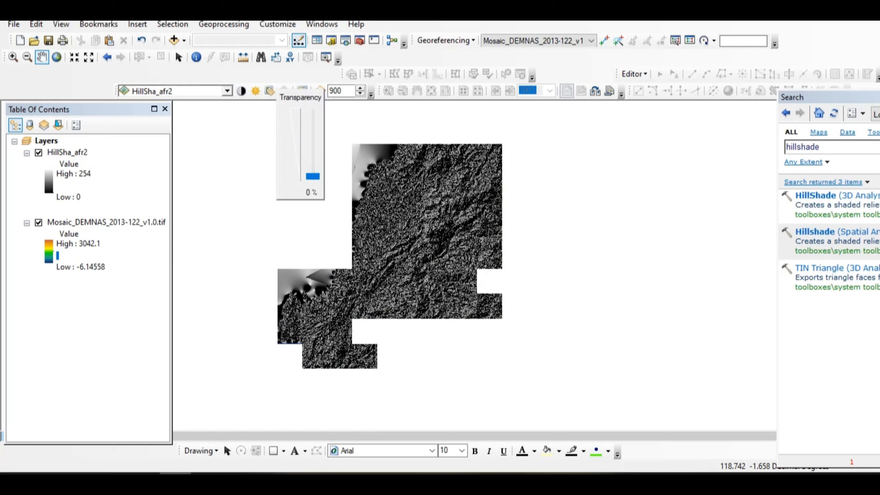
drag(313, 176, 312, 139)
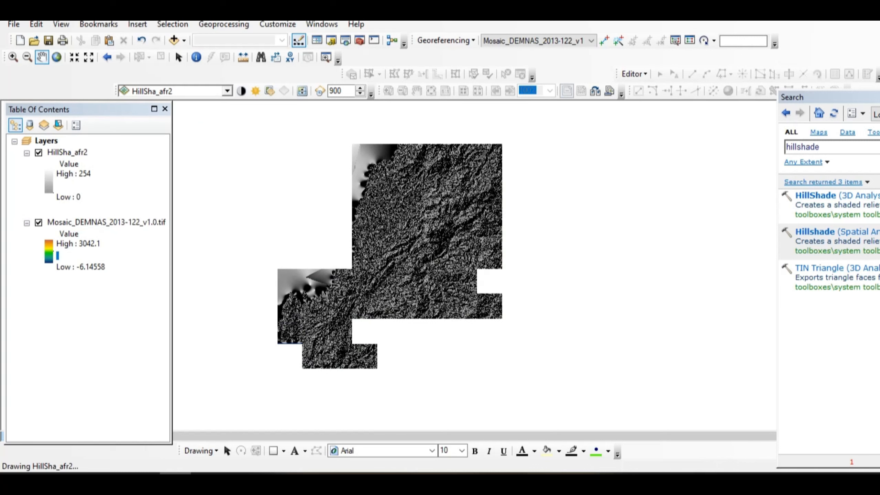
click(270, 91)
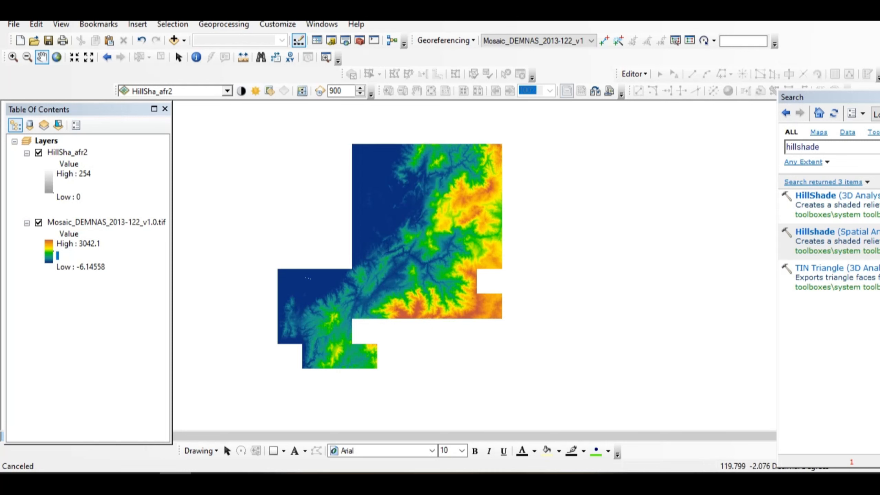
Add the Kota_Mamuju1.shp shapefile from the DEM MAMUJU folder to the map.
scroll(431, 251, up, 2)
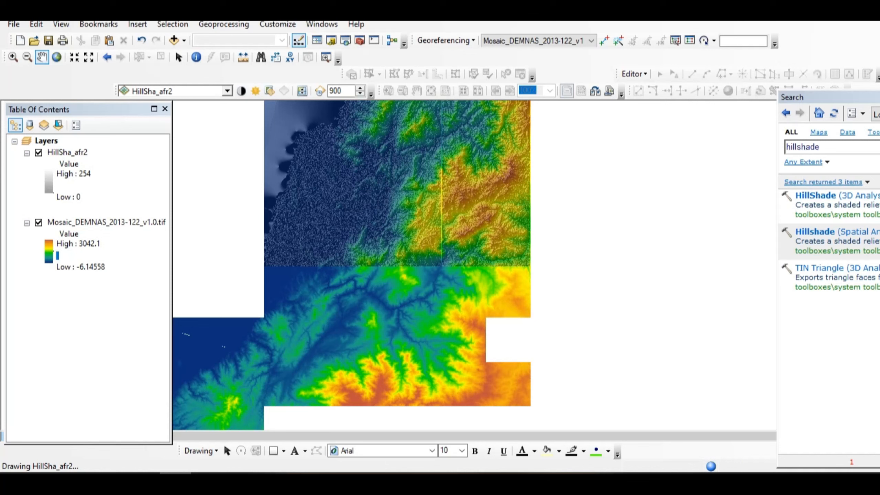
drag(430, 249, 467, 217)
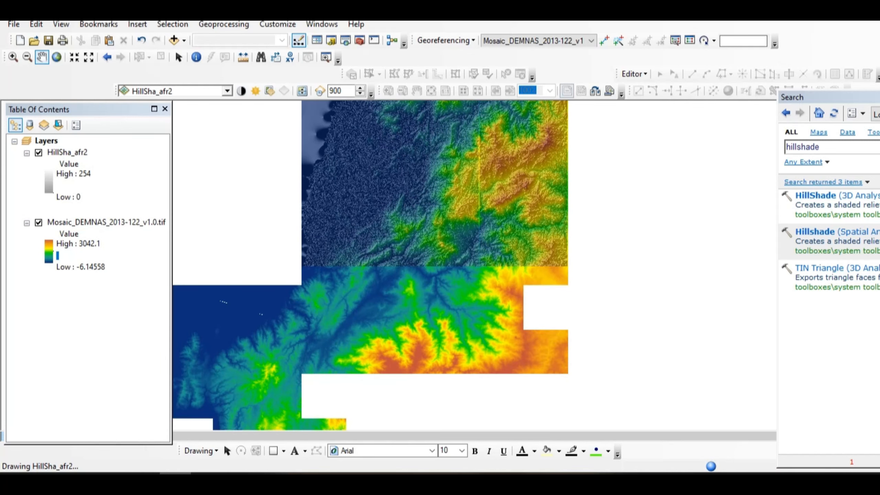
scroll(435, 256, up, 3)
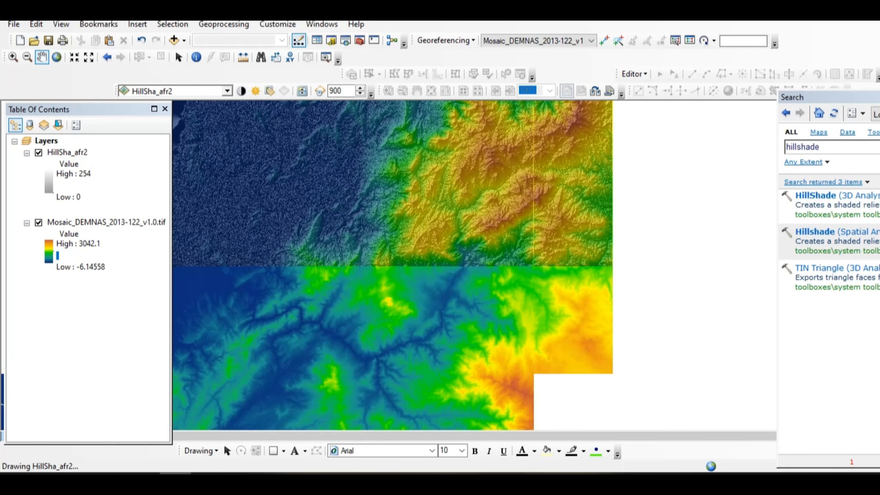
scroll(436, 255, down, 3)
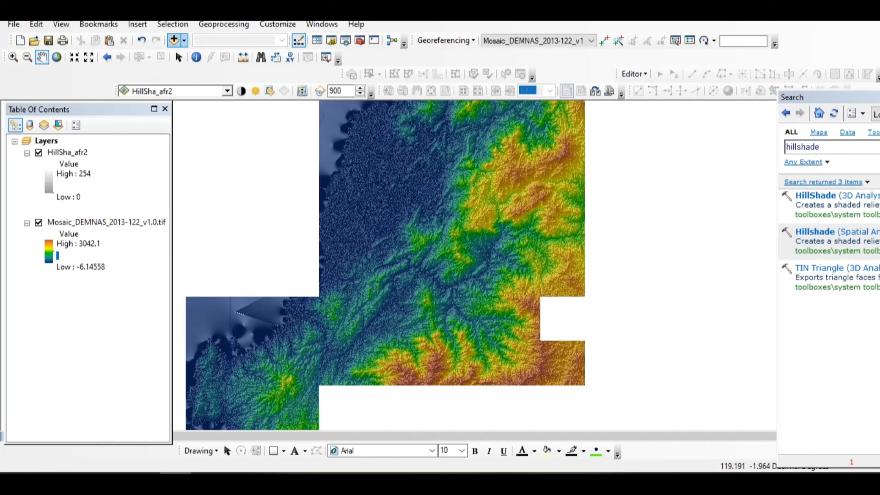
click(174, 40)
scroll(440, 222, right, 5)
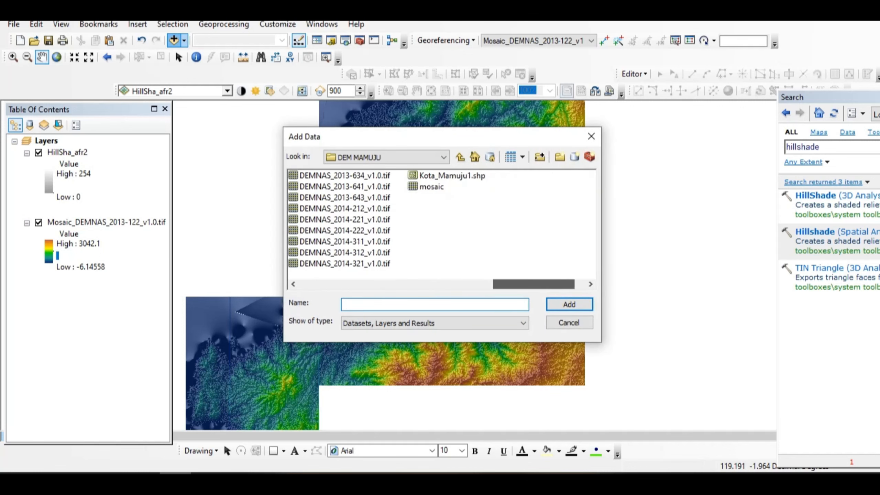
click(450, 175)
click(569, 304)
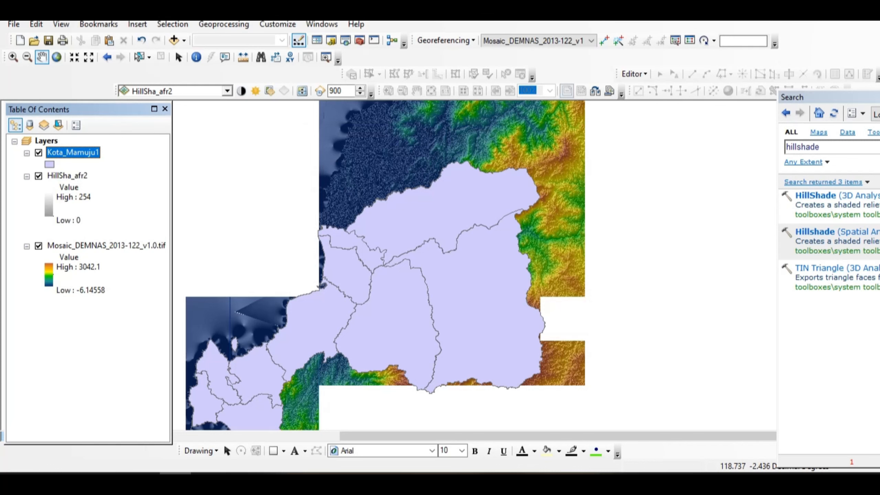
Symbolize the Kota_Mamuju1 layer by unique values of the WADMKC field, adding all values and excluding the all other values class.
right_click(61, 150)
click(88, 419)
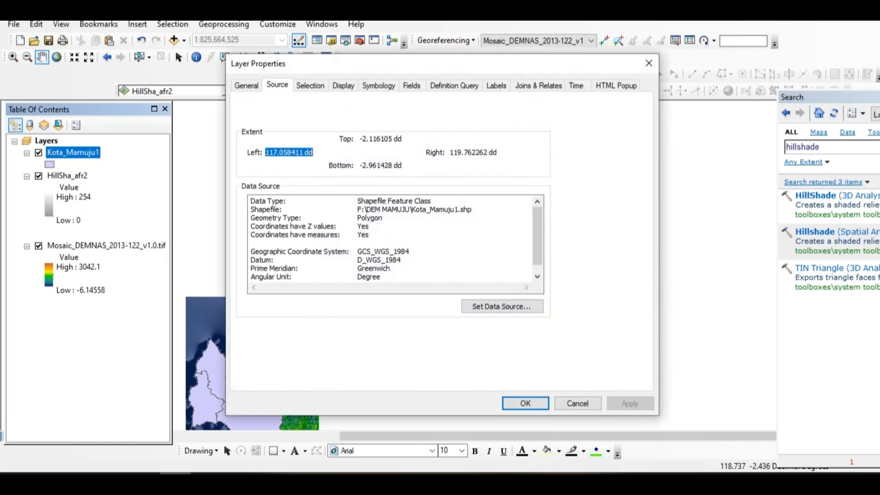
click(378, 85)
click(255, 130)
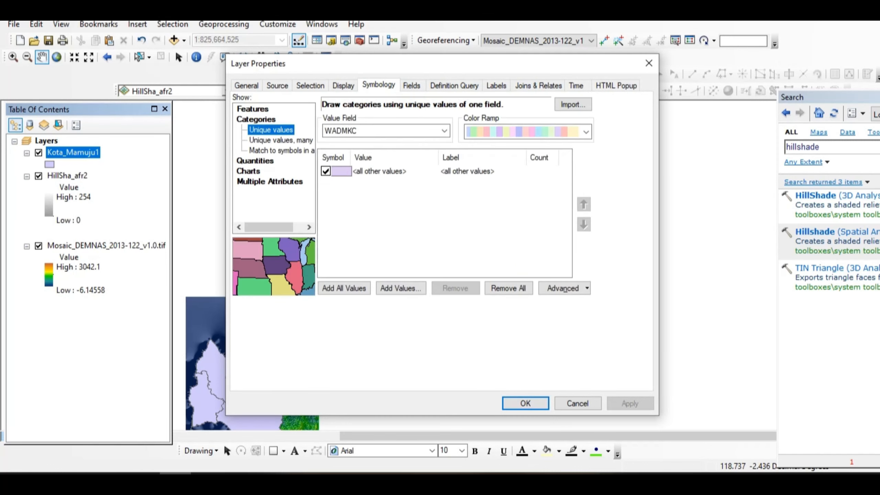
click(326, 170)
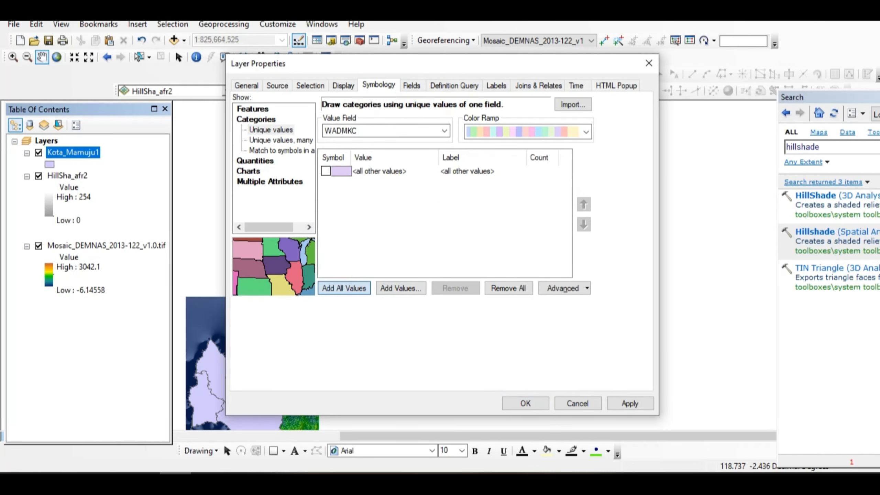
click(344, 288)
Apply a dark multicolored ramp to the WADMKC categories of Kota_Mamuju1 and accept the symbology.
click(585, 132)
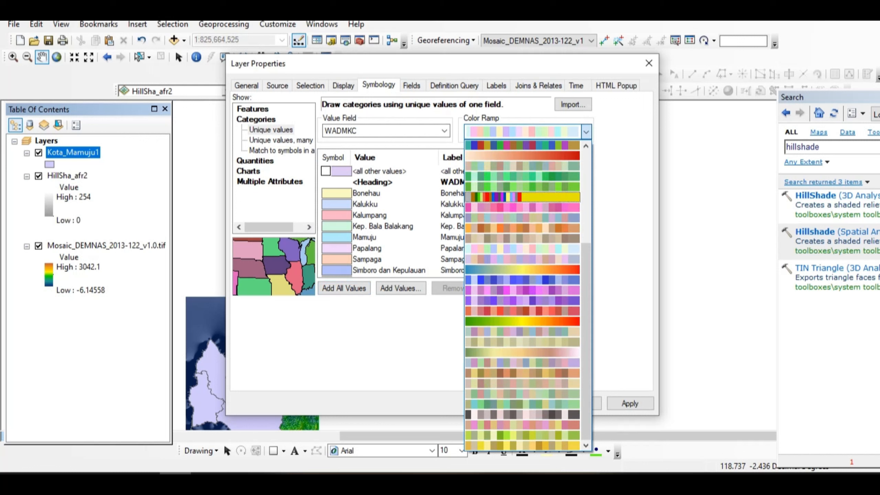
click(522, 197)
click(522, 132)
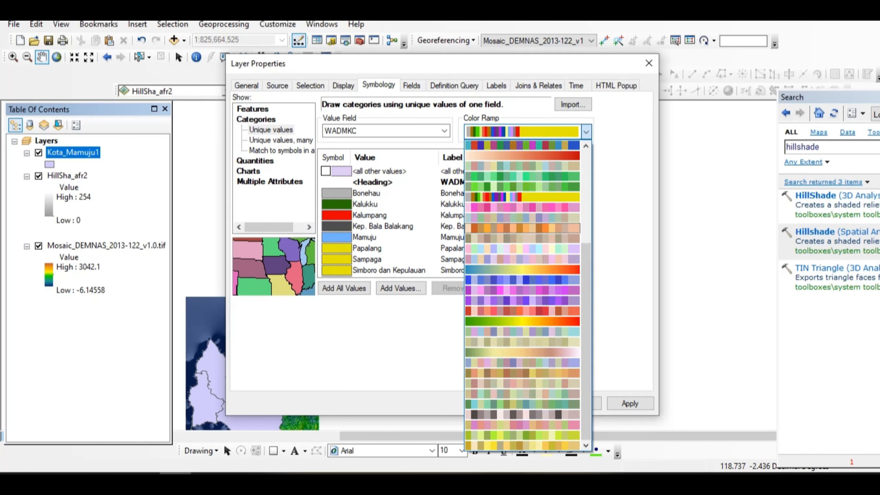
click(522, 249)
click(630, 404)
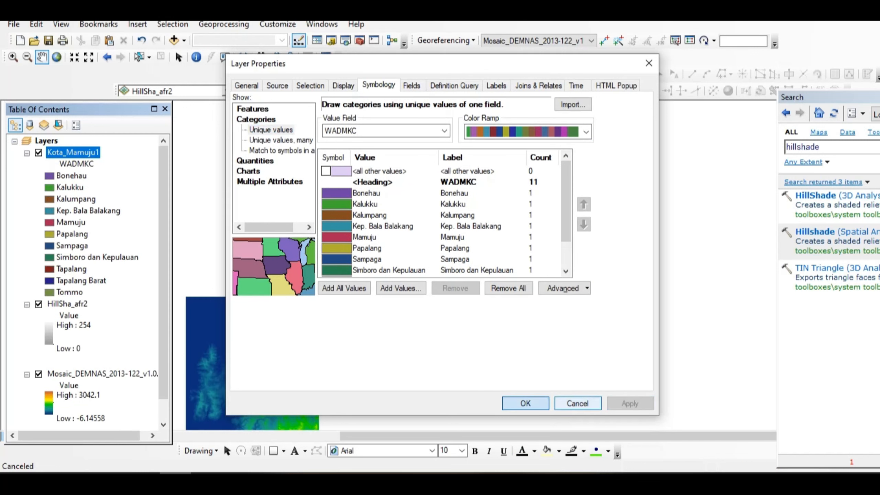
click(525, 404)
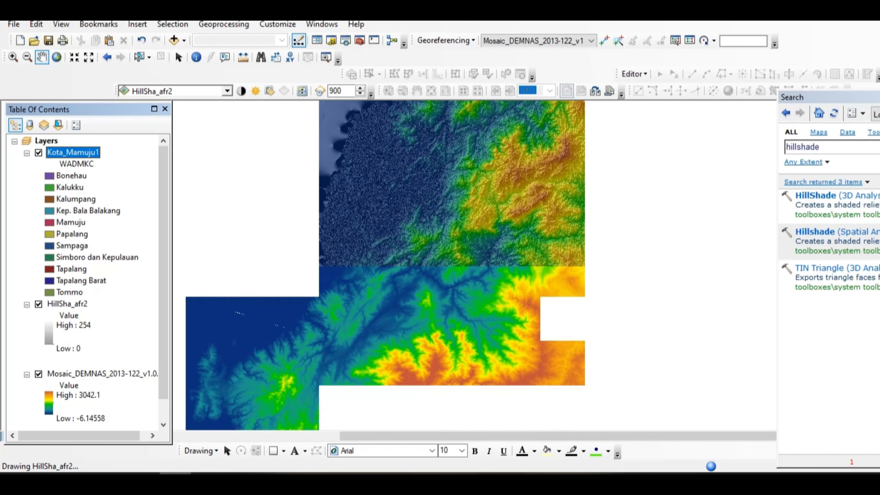
Hide the Mosaic_DEMNAS_2013-122_v1.0.tif layer and move Kota_Mamuju1 below HillSha_afr2 in the layer order.
click(38, 373)
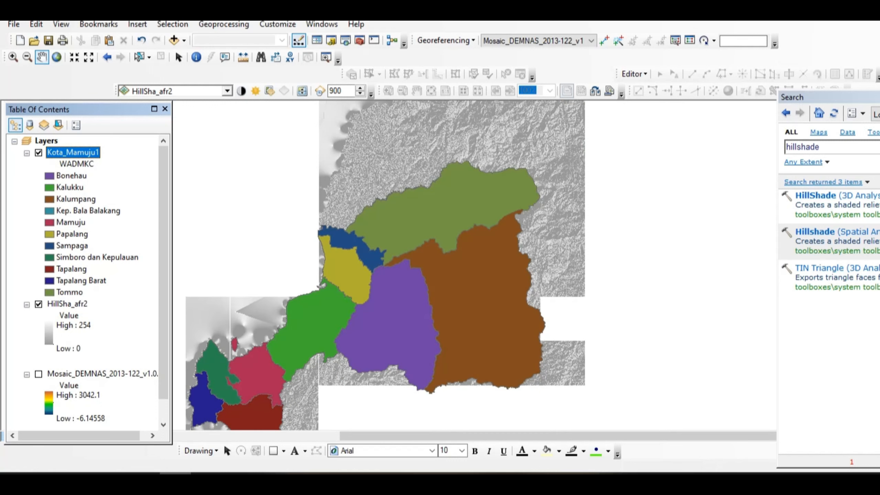
drag(73, 153, 73, 367)
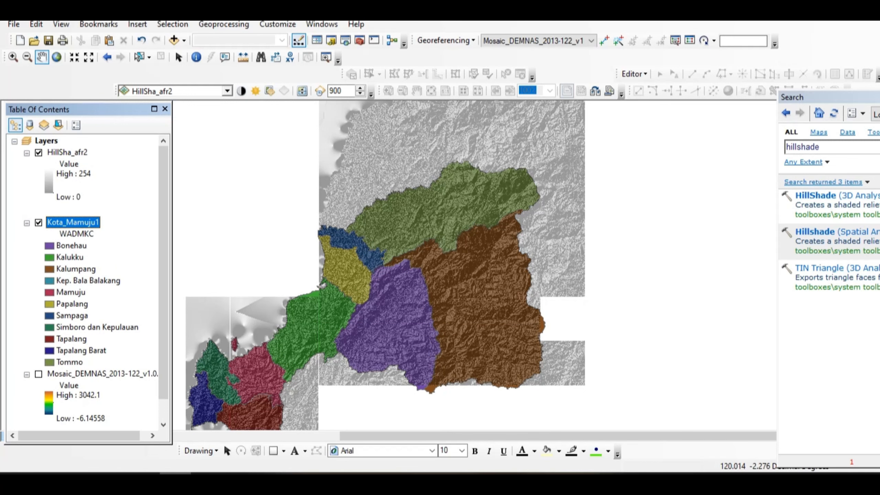
drag(634, 217, 683, 180)
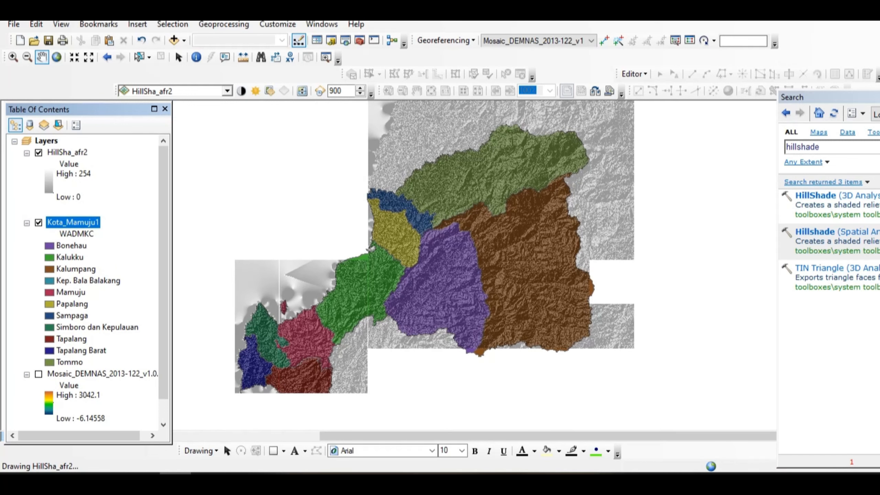
scroll(481, 273, down, 2)
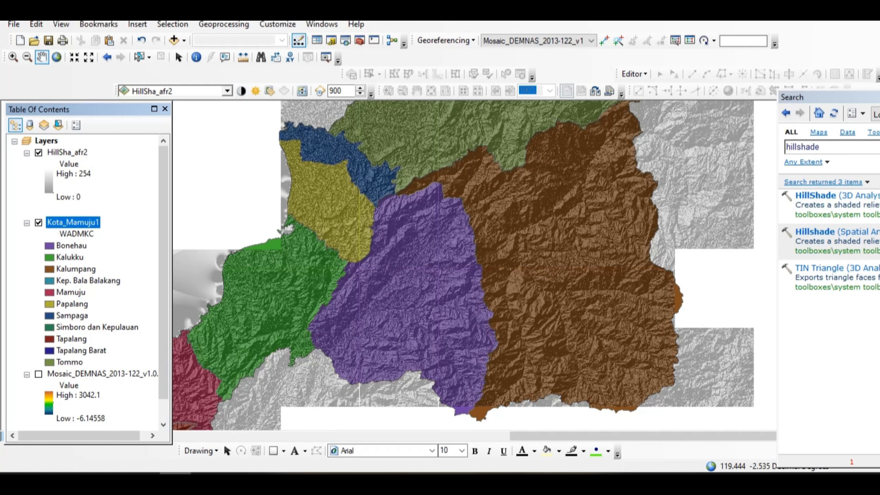
scroll(434, 253, up, 2)
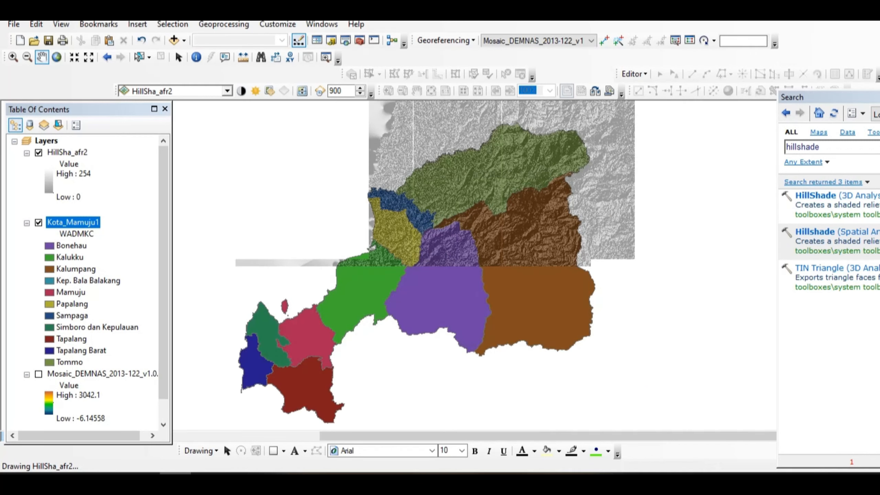
Enable labels for the Kota_Mamuju1 layer using the WADMKC field with a font size of 10.
right_click(66, 222)
click(100, 460)
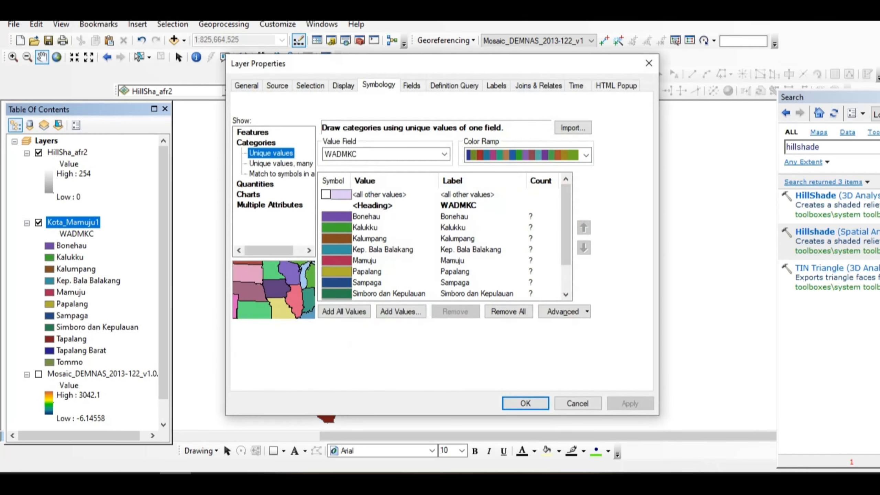
click(496, 86)
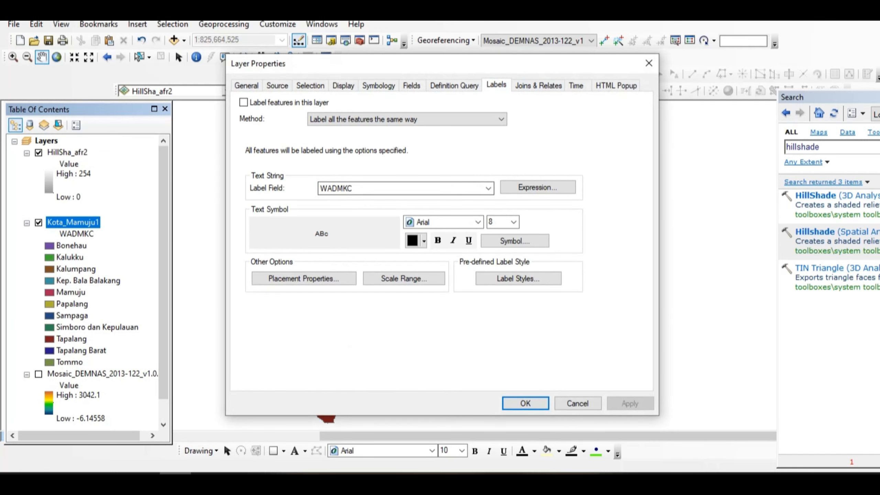
click(244, 102)
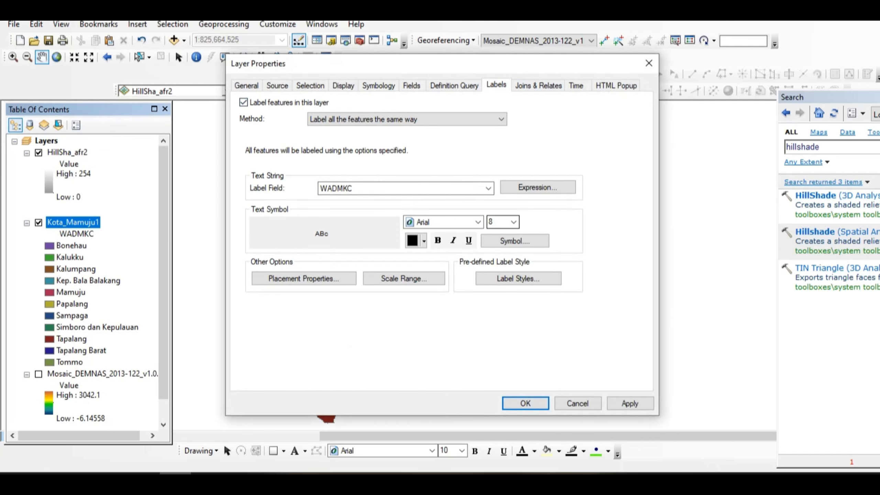
click(514, 222)
scroll(502, 249, up, 1)
click(492, 275)
Give the Kota_Mamuju1 labels a halo mask, keep the default horizontal placement, and apply the label settings.
click(514, 241)
click(352, 283)
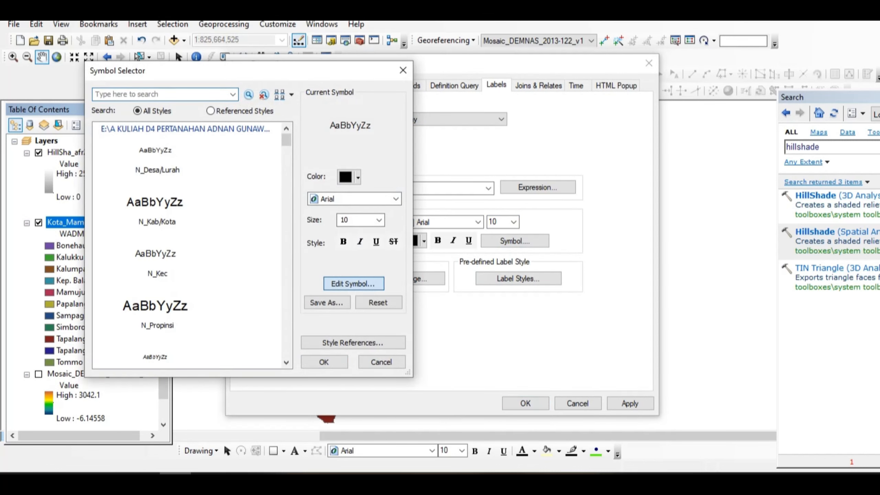
click(356, 129)
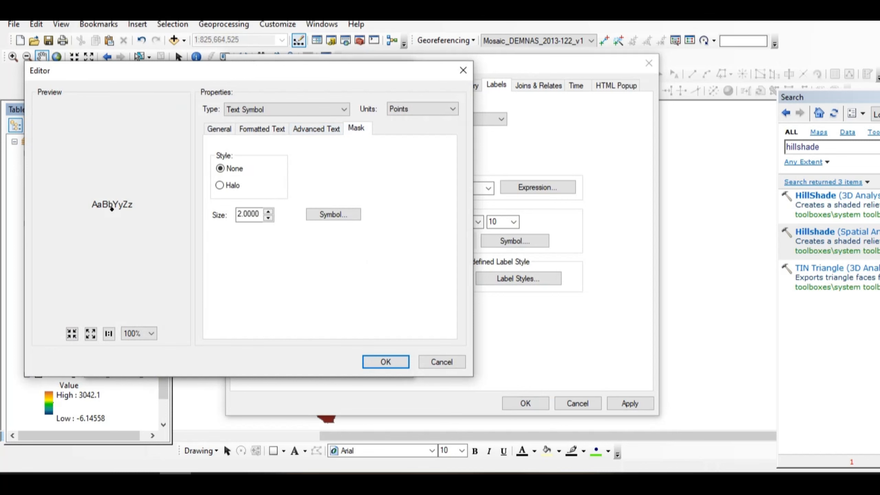
click(220, 185)
click(385, 362)
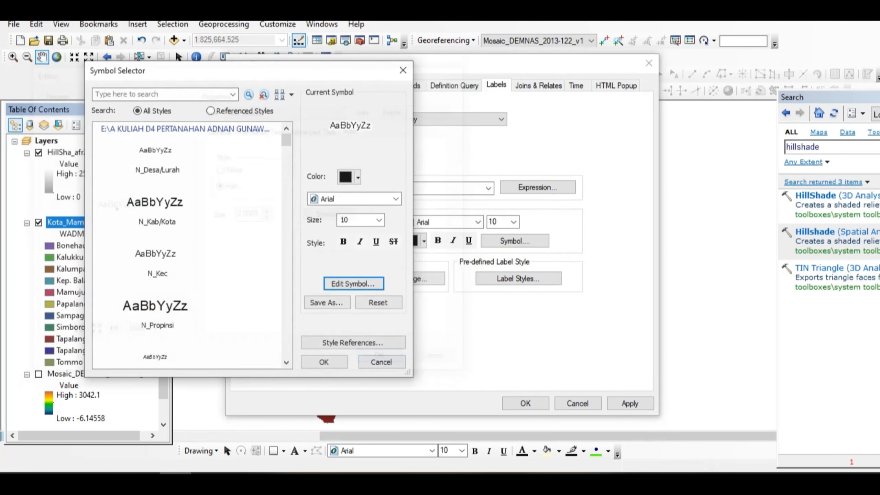
click(324, 362)
click(303, 278)
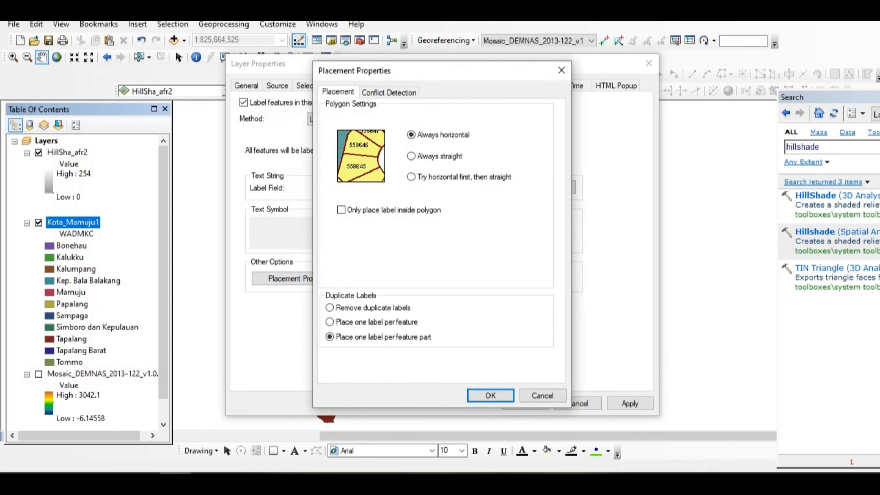
click(490, 395)
click(629, 403)
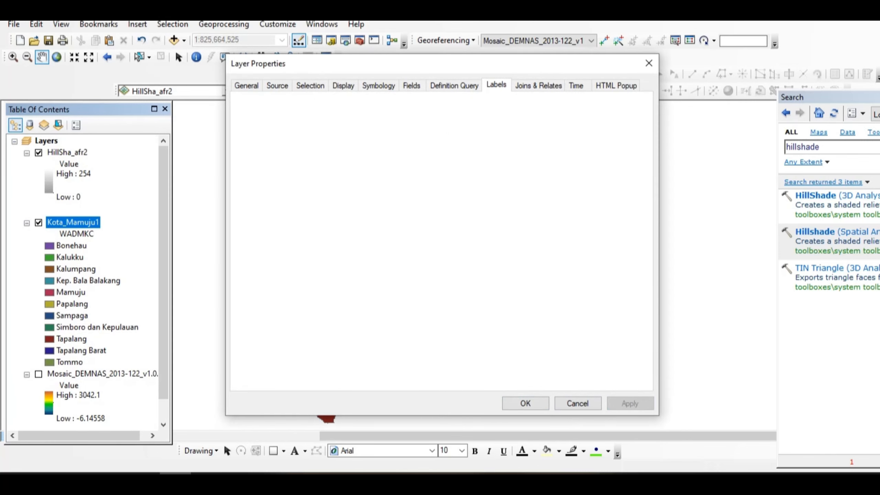
click(524, 403)
Close the table of contents and the Search window to free up space for the labeled district map.
drag(486, 233, 459, 253)
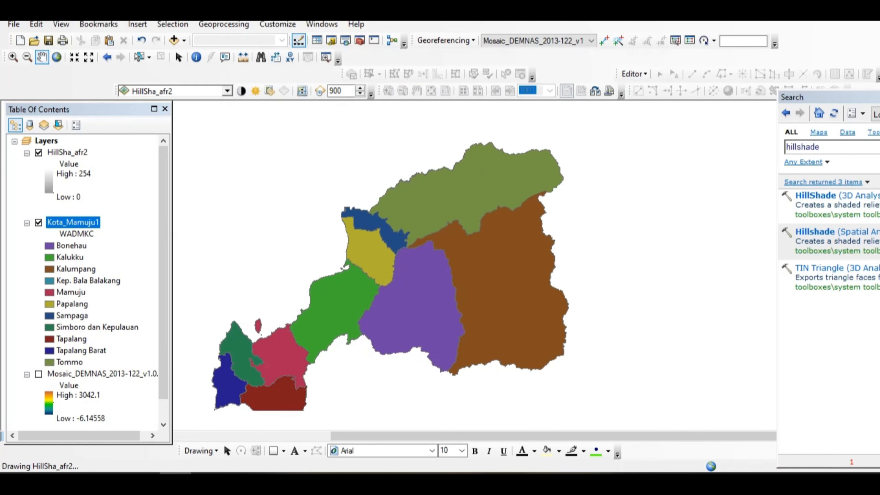
scroll(435, 256, down, 1)
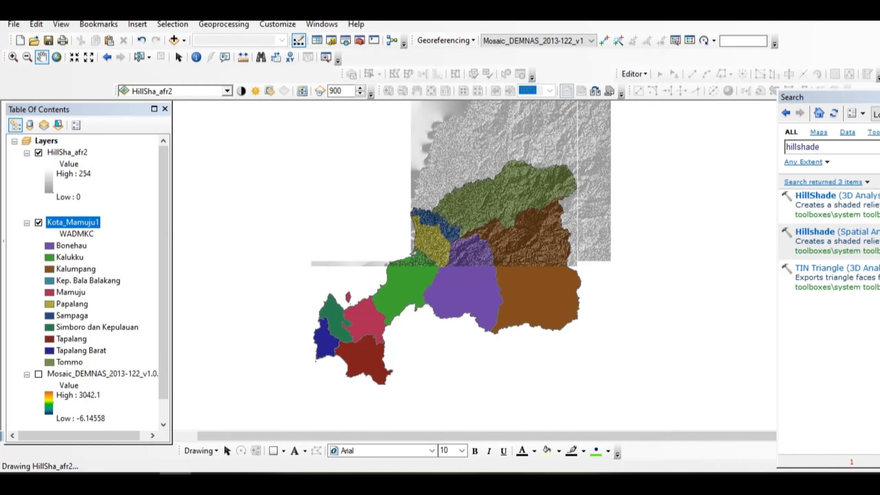
scroll(436, 255, up, 1)
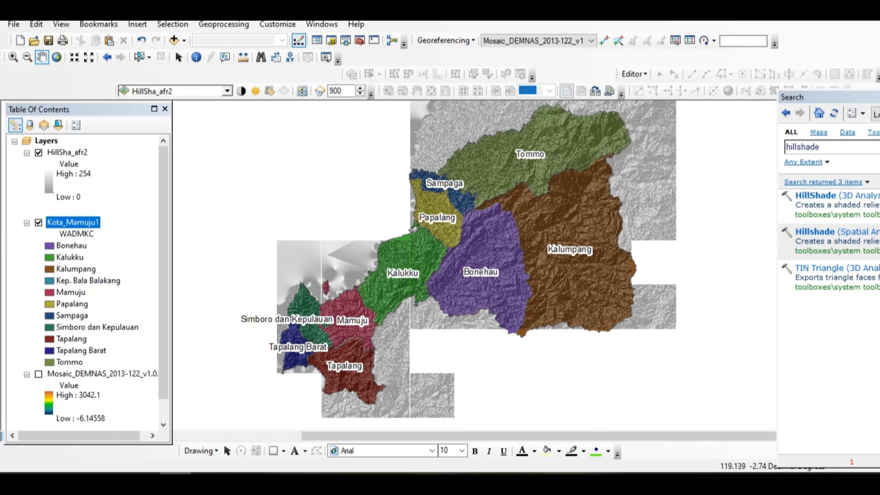
scroll(426, 251, down, 4)
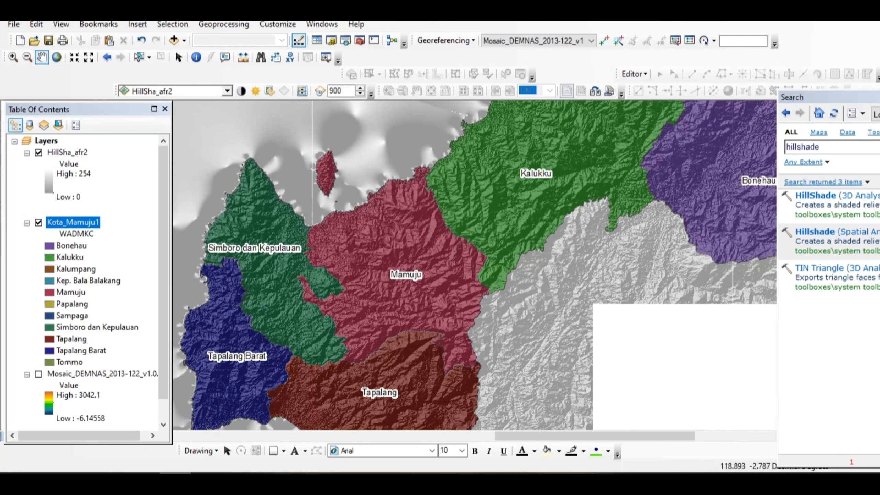
scroll(446, 260, up, 3)
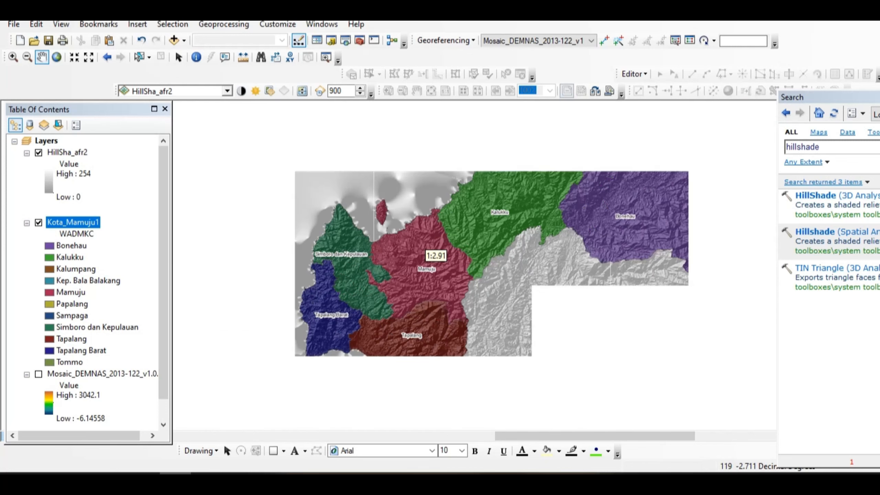
scroll(435, 260, up, 2)
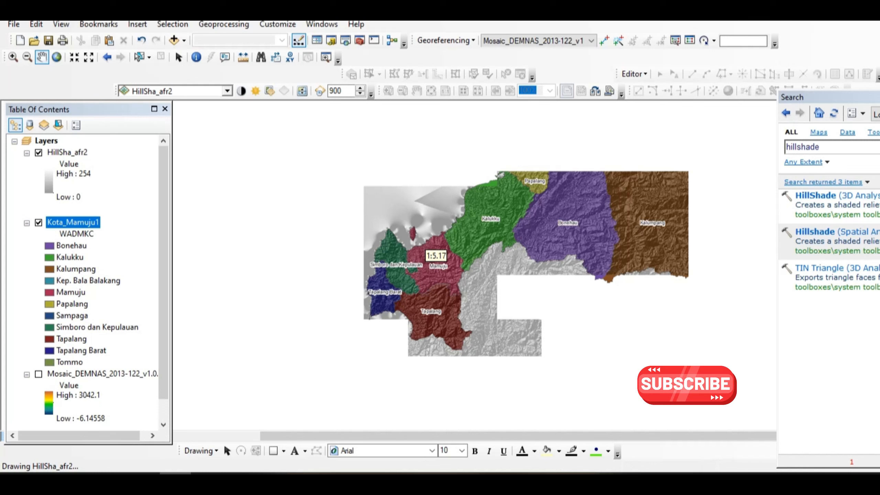
click(165, 109)
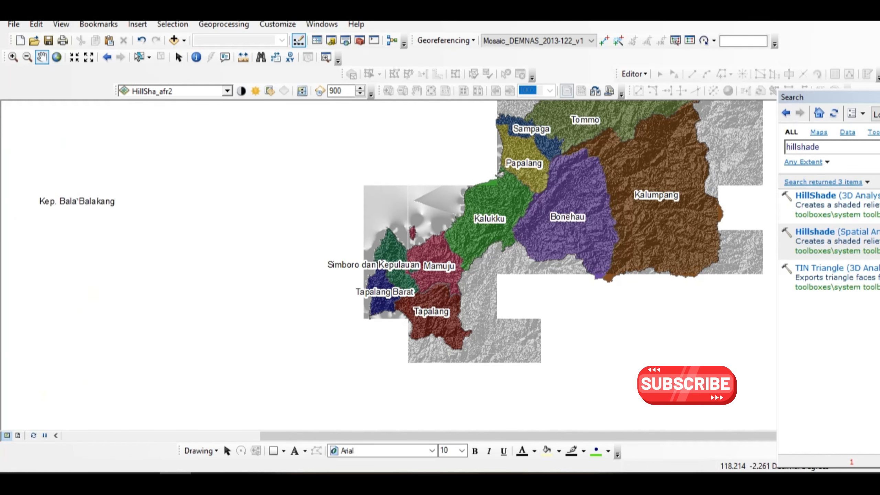
drag(831, 97, 691, 118)
click(795, 119)
drag(680, 183, 470, 248)
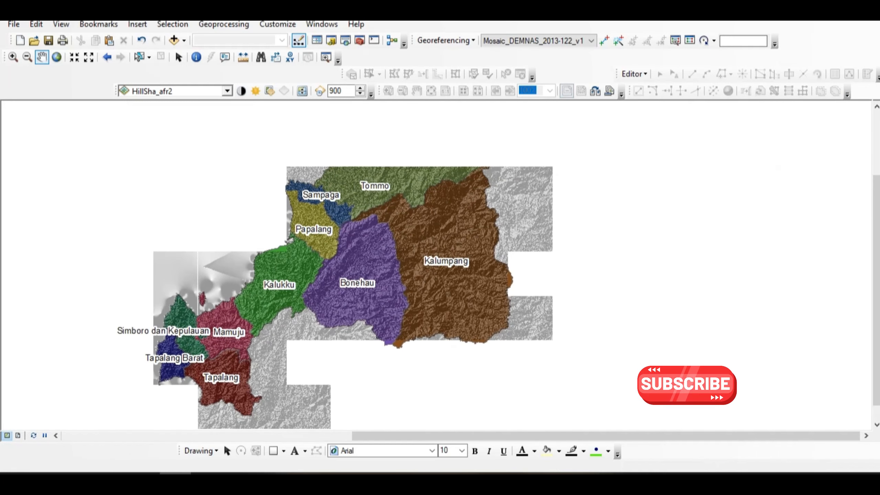